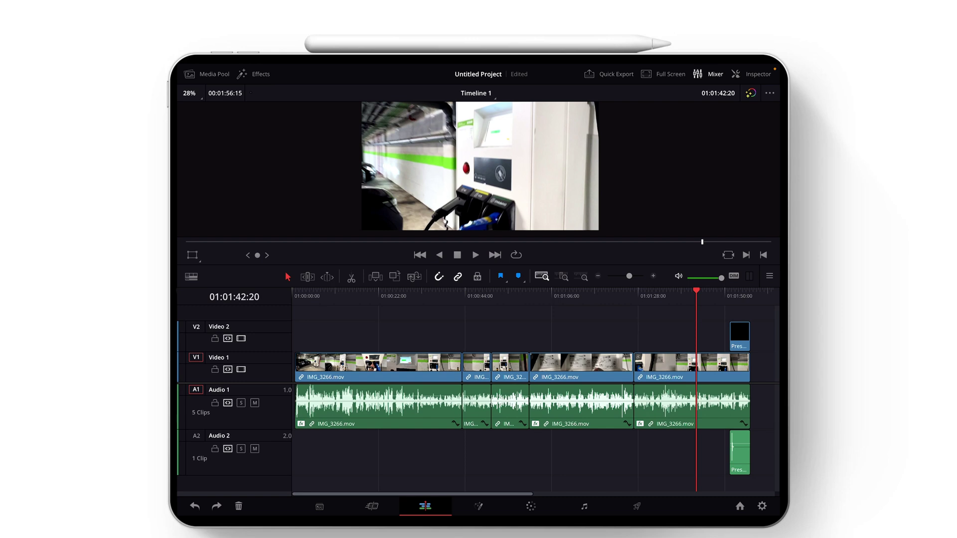
Select the fourth IMG_3266.mov audio clip and switch to the Deliver page
{"action": "left_click", "coordinate": [563, 419]}
{"action": "left_click", "coordinate": [530, 506]}
{"action": "left_click", "coordinate": [636, 507]}
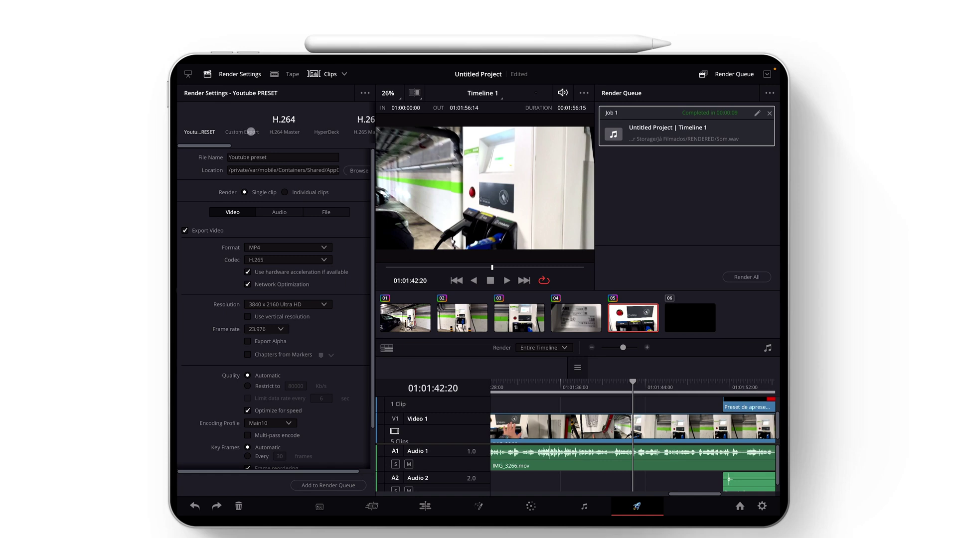
Scroll the render preset carousel to Audio Only and select that preset
{"action": "scroll", "coordinate": [277, 128], "scroll_direction": "right", "scroll_amount": 2}
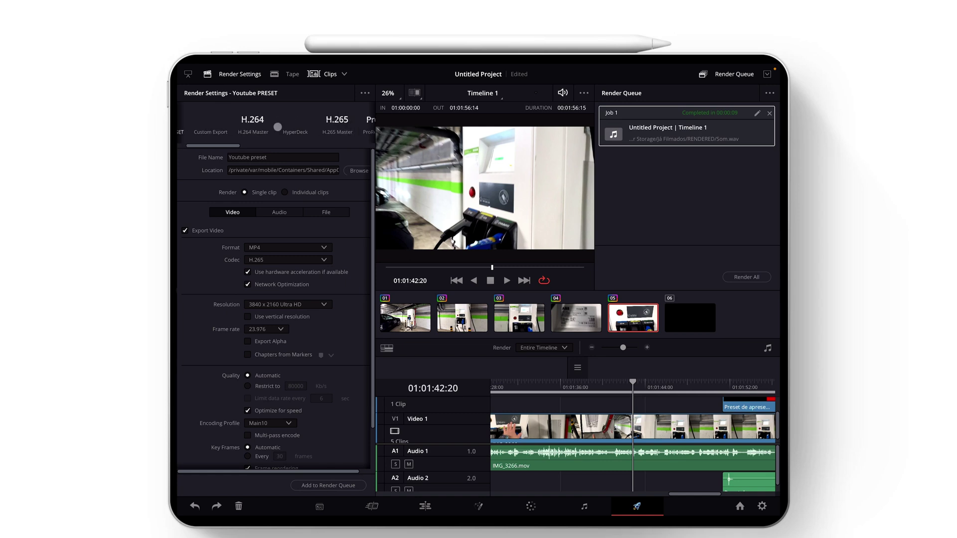
{"action": "scroll", "coordinate": [278, 127], "scroll_direction": "right", "scroll_amount": 2}
{"action": "scroll", "coordinate": [278, 127], "scroll_direction": "right", "scroll_amount": 3}
{"action": "scroll", "coordinate": [277, 127], "scroll_direction": "right", "scroll_amount": 2}
{"action": "scroll", "coordinate": [278, 127], "scroll_direction": "right", "scroll_amount": 2}
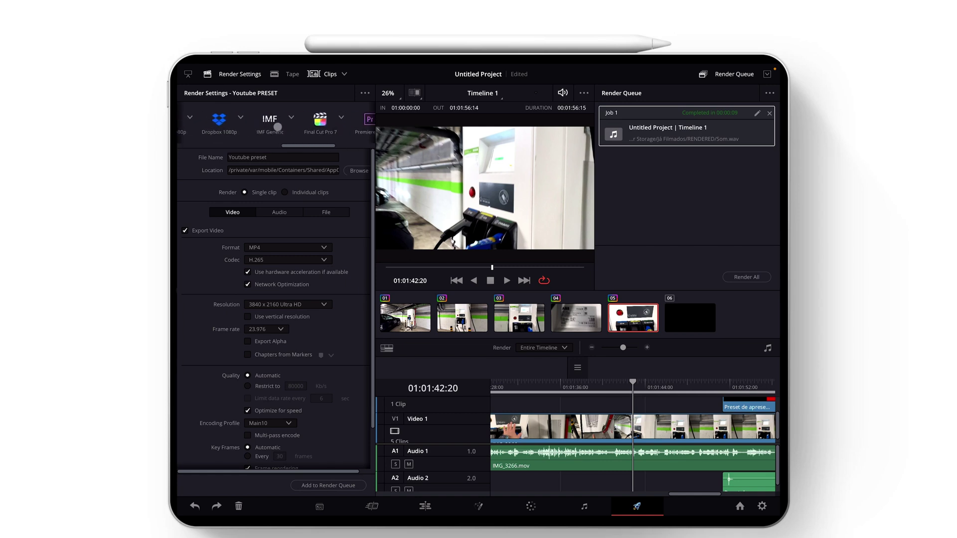
{"action": "scroll", "coordinate": [277, 127], "scroll_direction": "right", "scroll_amount": 2}
{"action": "scroll", "coordinate": [276, 129], "scroll_direction": "right", "scroll_amount": 2}
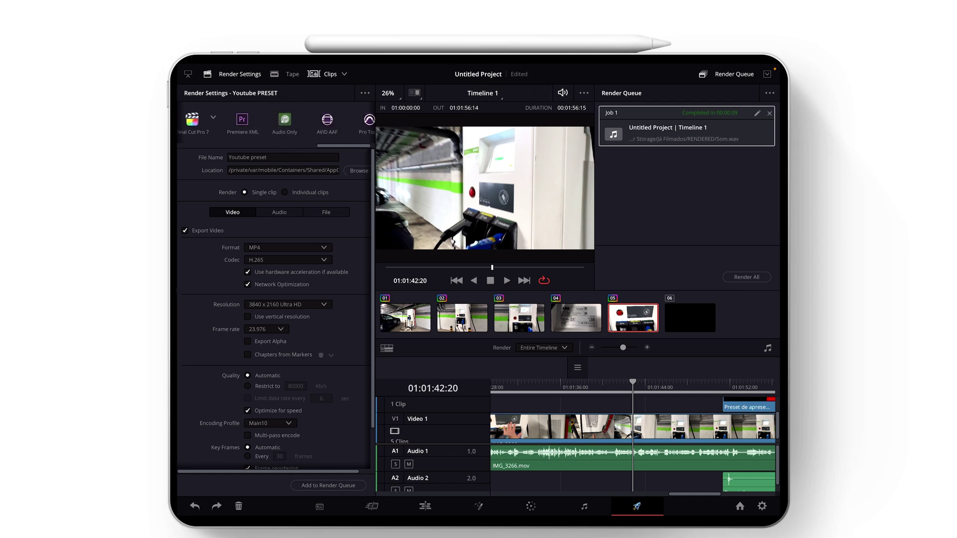
{"action": "left_click", "coordinate": [284, 119]}
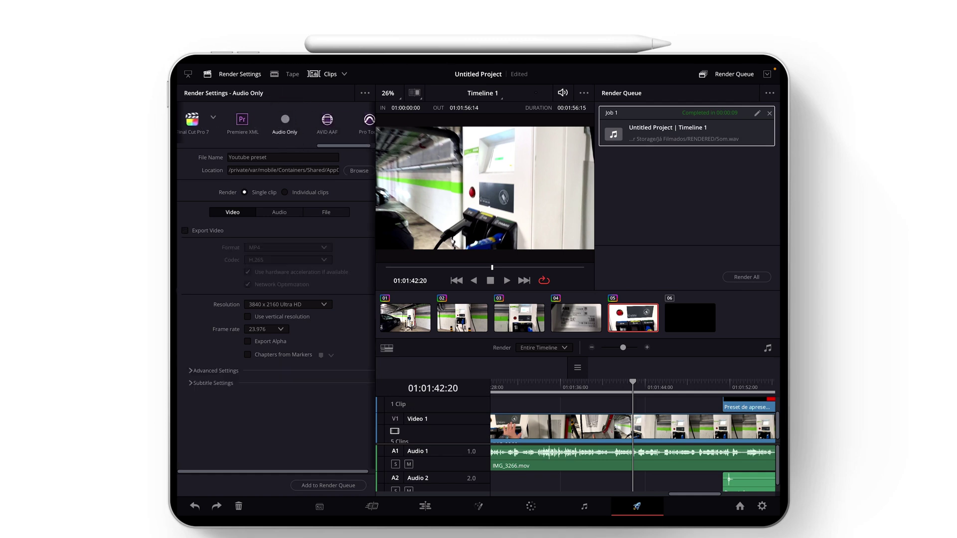
Rename the output file to 'Sound', leaving the save location unchanged
{"action": "left_click", "coordinate": [283, 157]}
{"action": "key", "text": "BackSpace"}
{"action": "key", "text": "BackSpace"}
{"action": "key", "text": "BackSpace"}
{"action": "key", "text": "BackSpace"}
{"action": "key", "text": "BackSpace"}
{"action": "key", "text": "BackSpace"}
{"action": "key", "text": "BackSpace"}
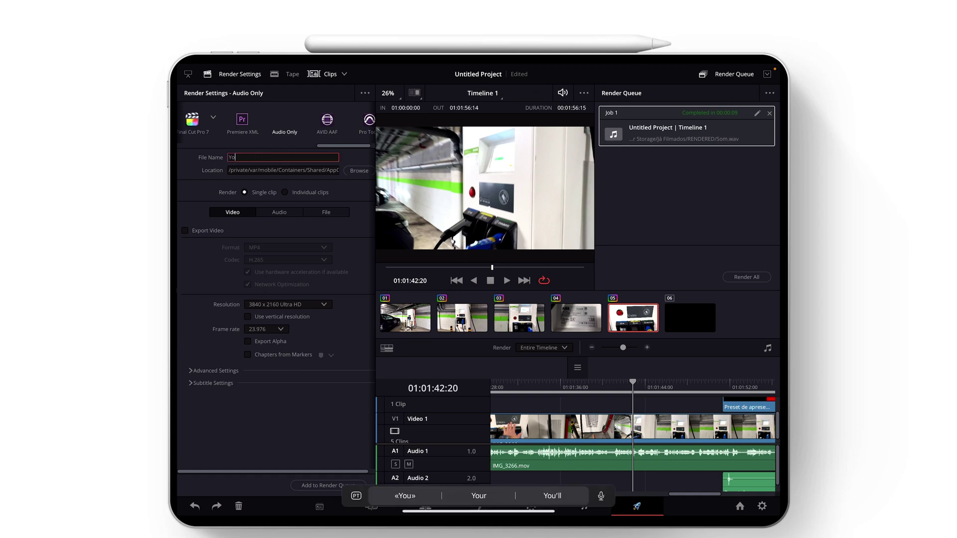
{"action": "key", "text": "BackSpace"}
{"action": "key", "text": "BackSpace"}
{"action": "type", "text": "Sound"}
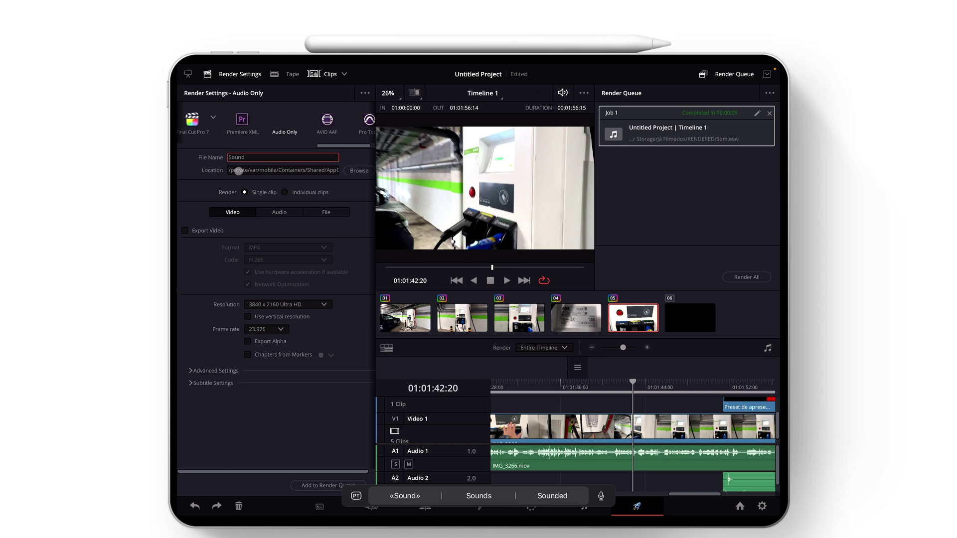
{"action": "left_click", "coordinate": [359, 171]}
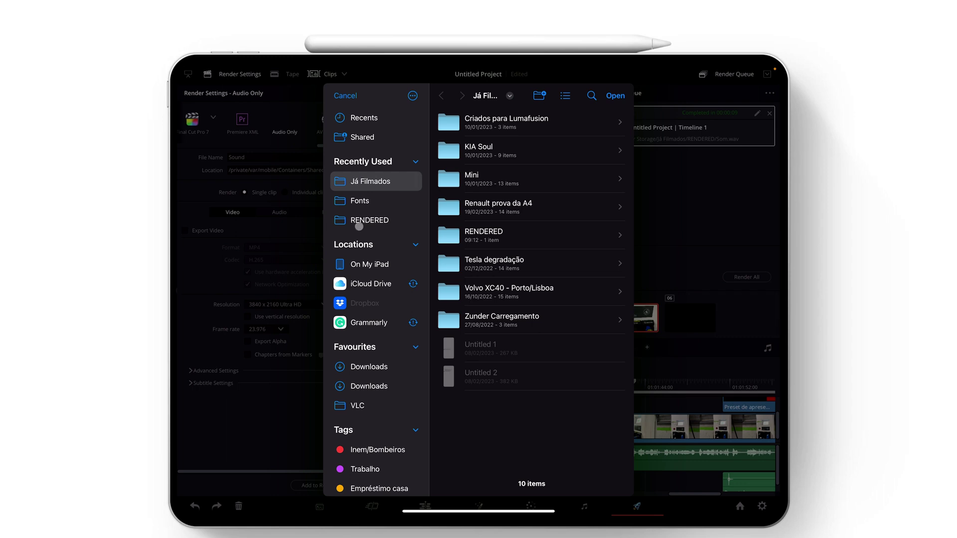
{"action": "left_click", "coordinate": [350, 96]}
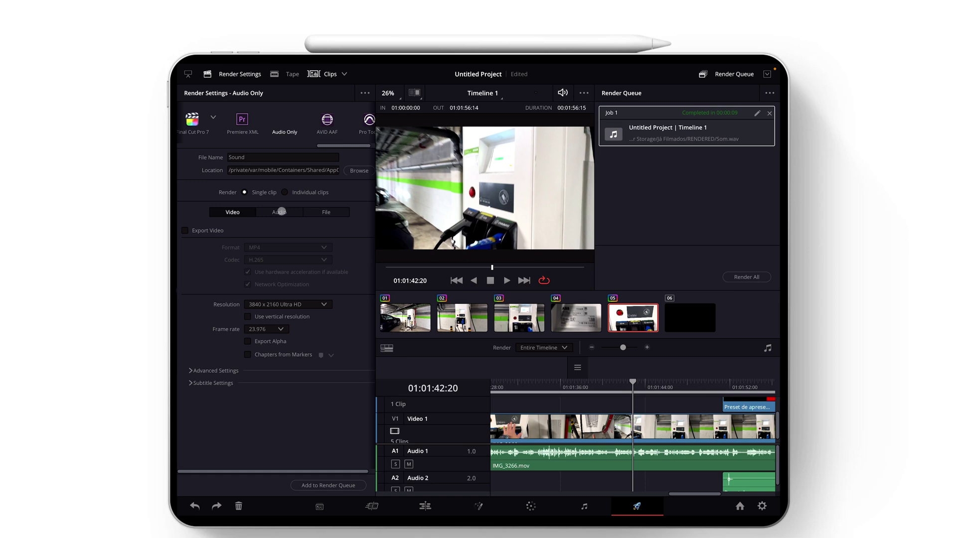
In the Audio settings, set Format to Wave and keep Output Track 1 as Bus 1 (Stereo)
{"action": "left_click", "coordinate": [279, 212]}
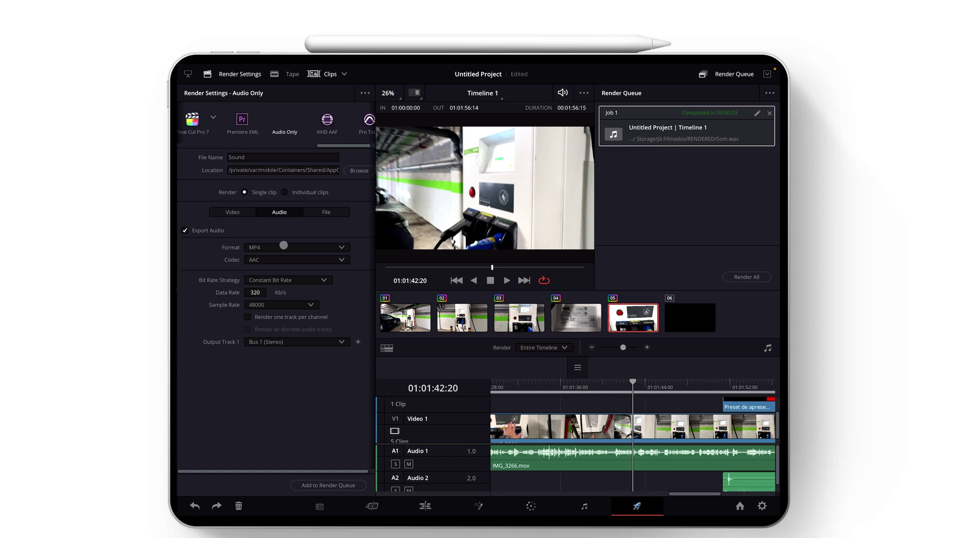
{"action": "left_click", "coordinate": [341, 247]}
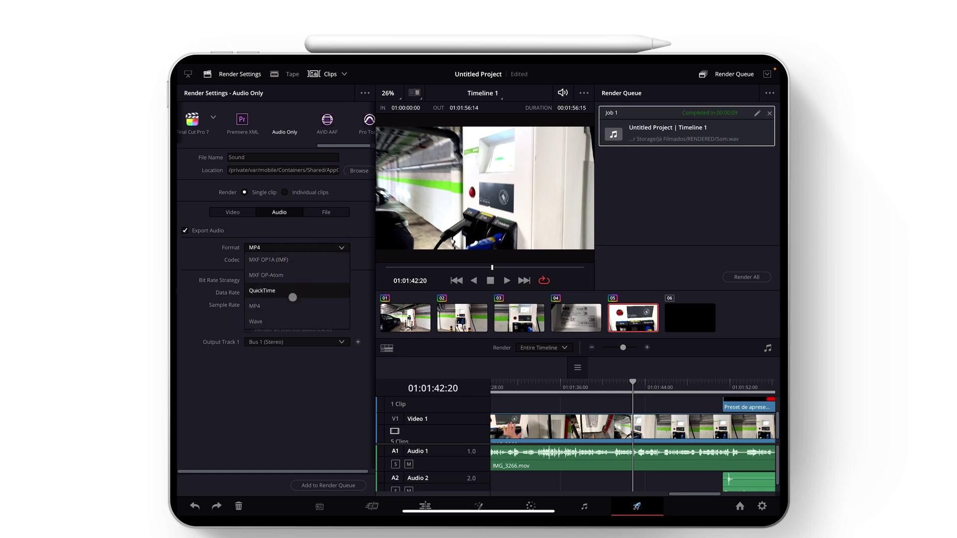
{"action": "left_click", "coordinate": [264, 321]}
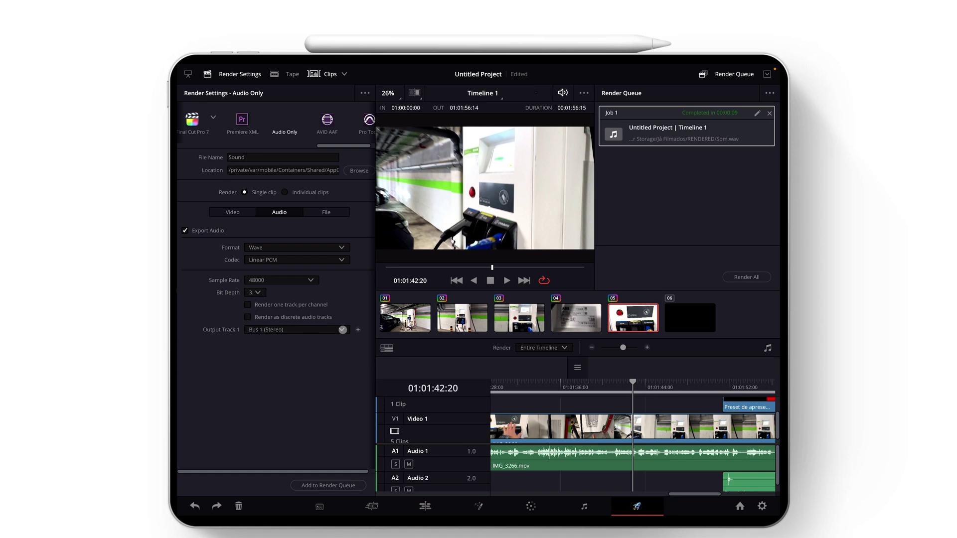
{"action": "left_click", "coordinate": [342, 329]}
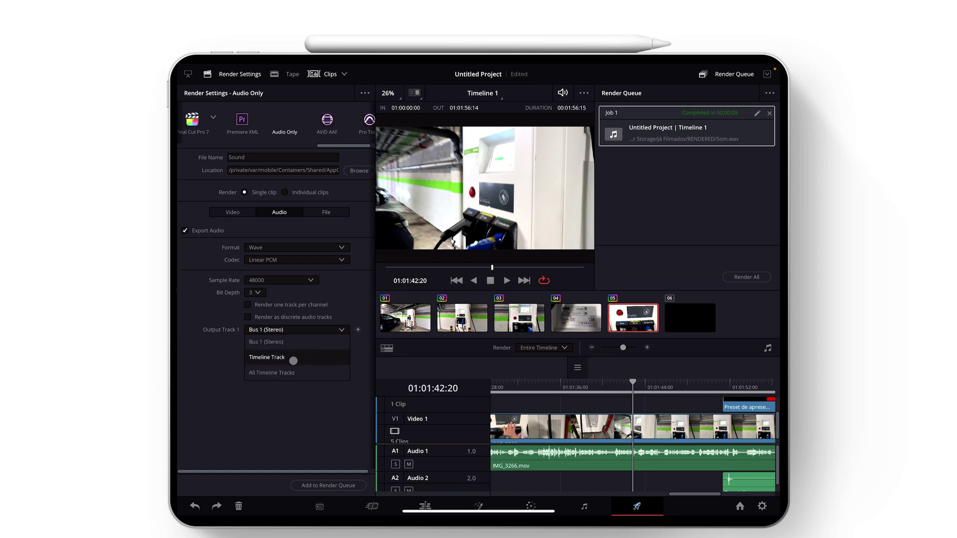
{"action": "left_click", "coordinate": [226, 359]}
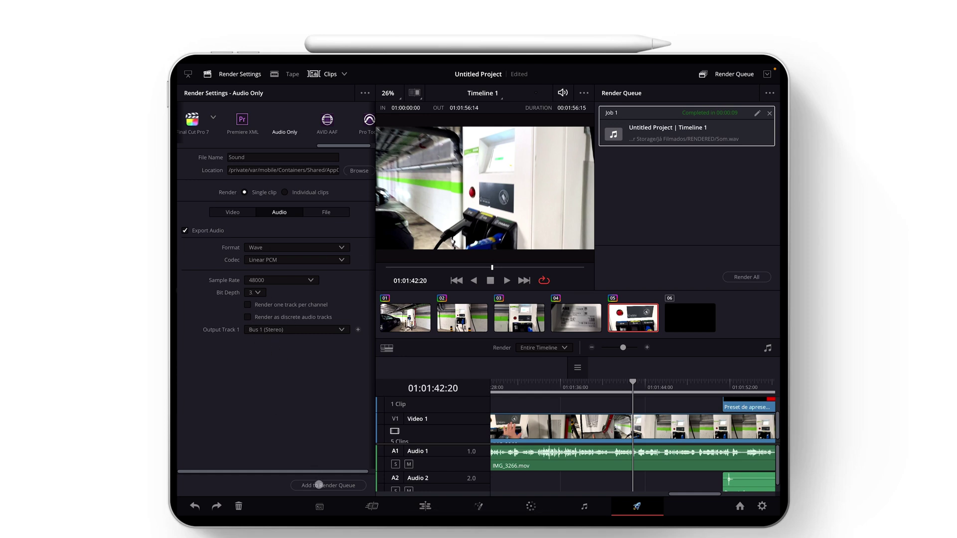
Add the Sound.wav job to the render queue and run Render All
{"action": "left_click", "coordinate": [319, 484]}
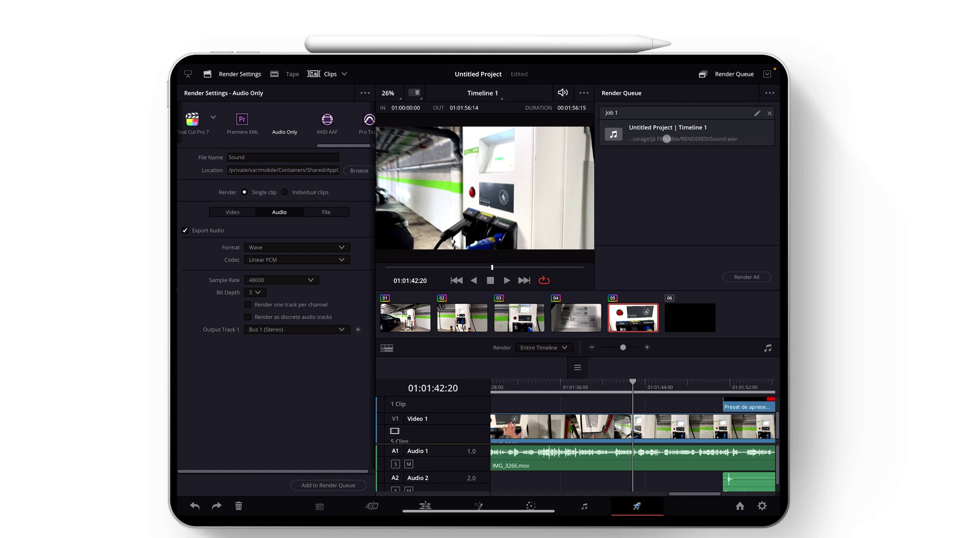
{"action": "left_click", "coordinate": [743, 277]}
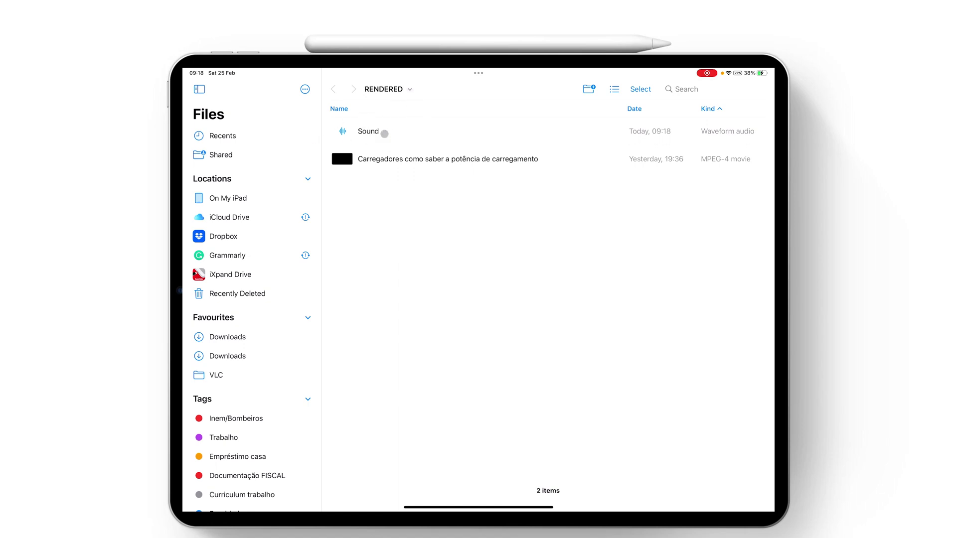
Show Get Info for Sound.wav to check its 44.8 MB size and 01:56 duration
{"action": "right_click", "coordinate": [710, 135]}
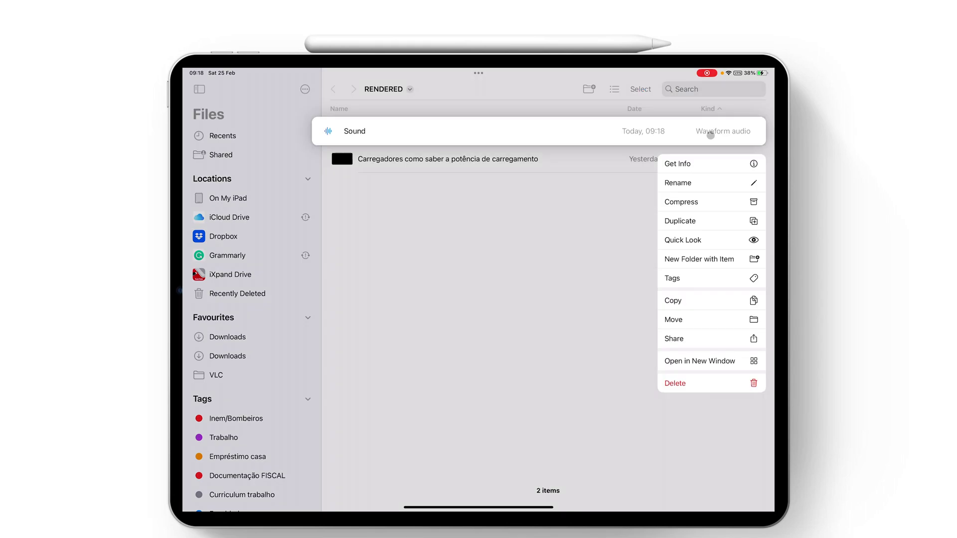
{"action": "left_click", "coordinate": [696, 164]}
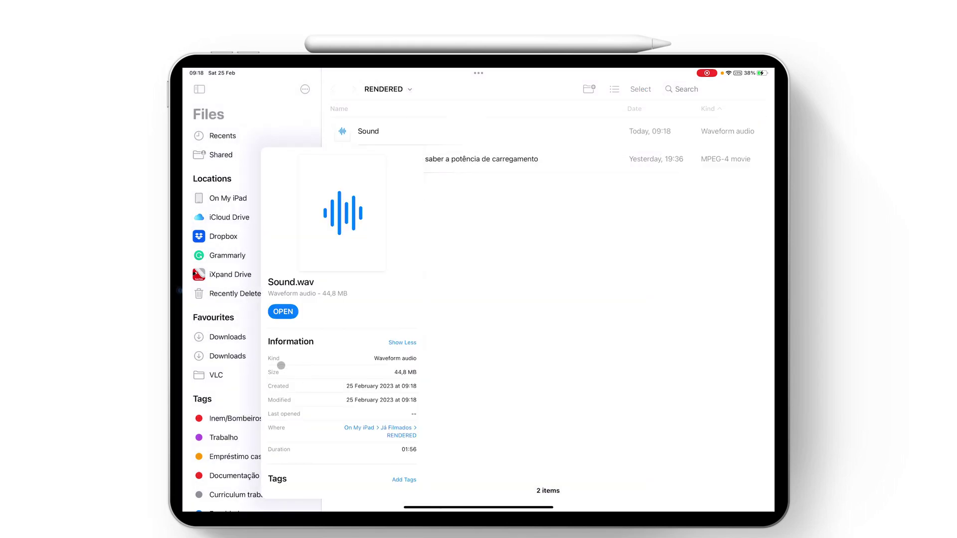